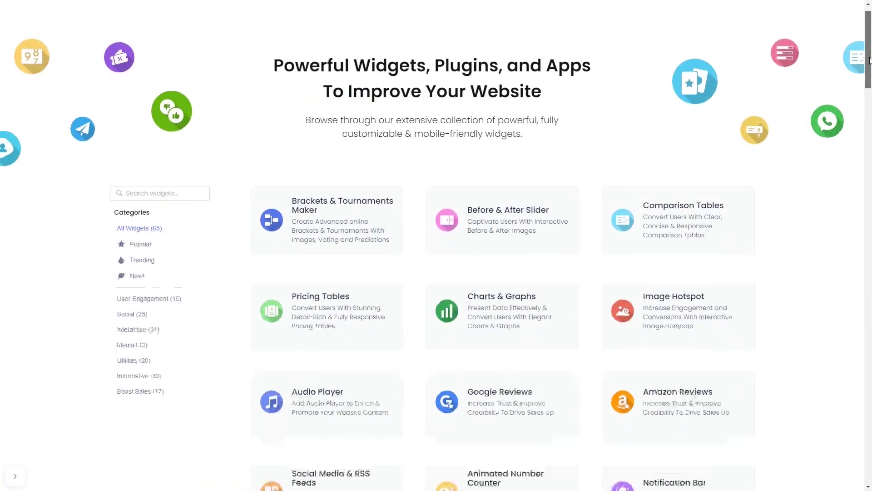
{"action": "left_click_drag", "start_coordinate": [869, 60], "coordinate": [870, 314]}
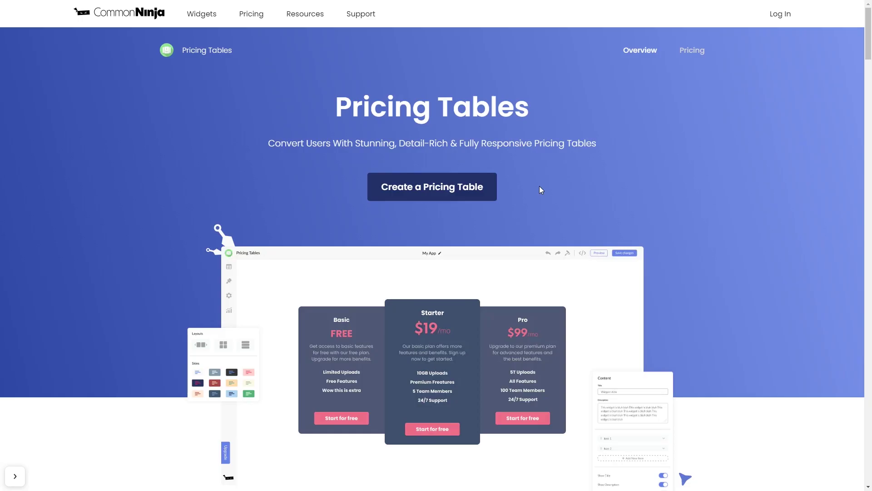
Create a new pricing table, then open and dismiss the Basic button's Edit Cell dialog
{"action": "left_click", "coordinate": [448, 188]}
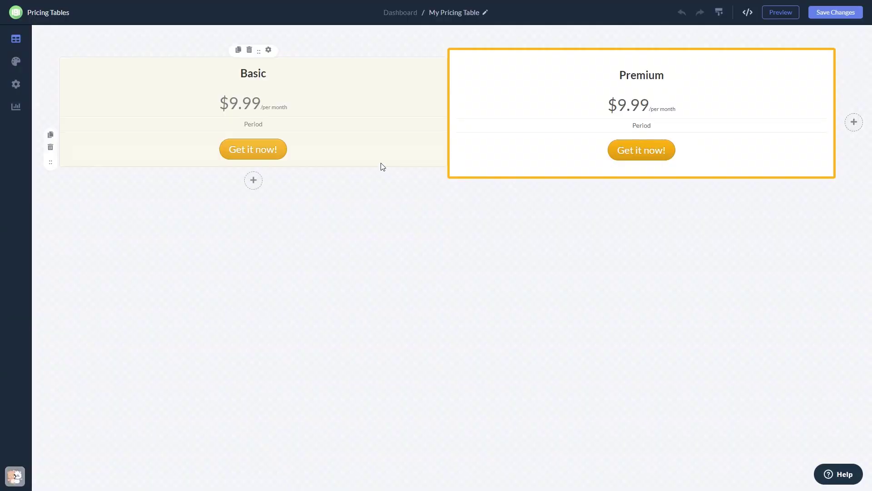
{"action": "left_click", "coordinate": [252, 147]}
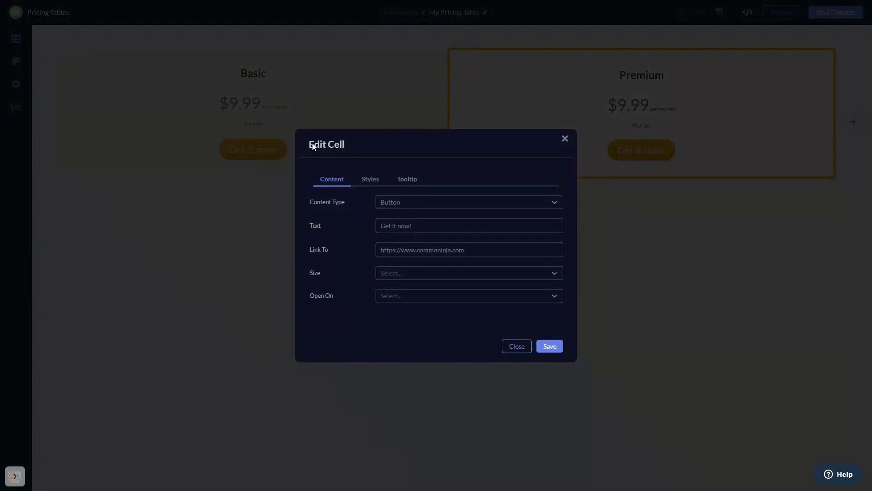
{"action": "left_click", "coordinate": [564, 141]}
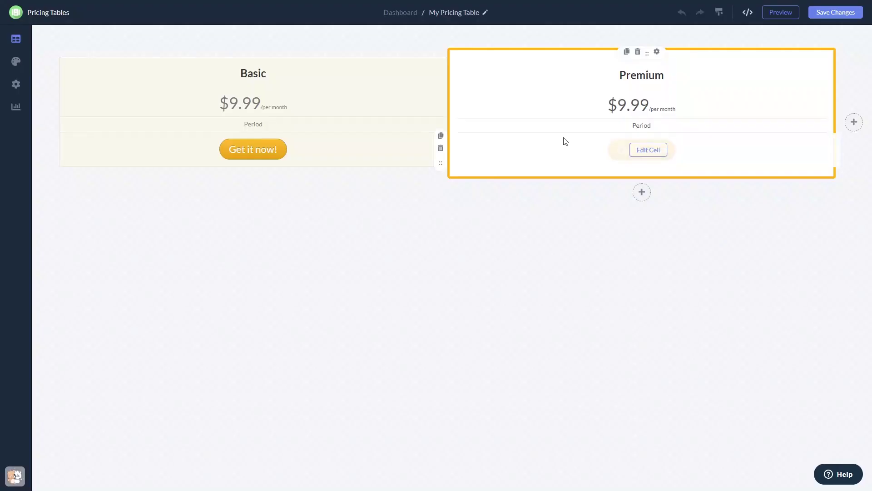
Try the dark and blue/orange skins, then apply the light skin with red Premium header
{"action": "left_click", "coordinate": [15, 61]}
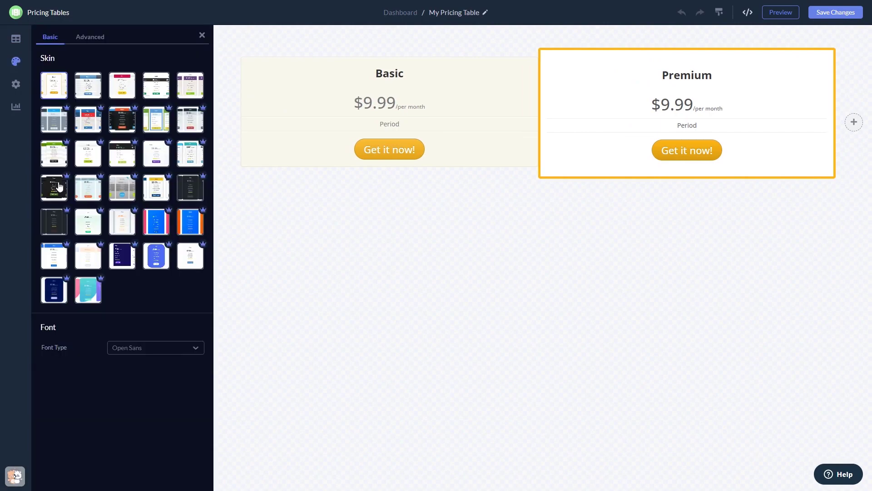
{"action": "left_click", "coordinate": [56, 188]}
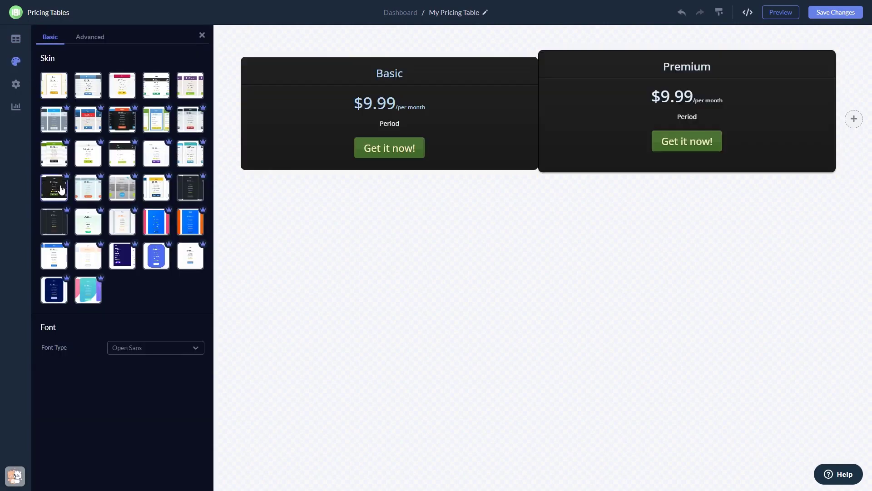
{"action": "left_click", "coordinate": [122, 127]}
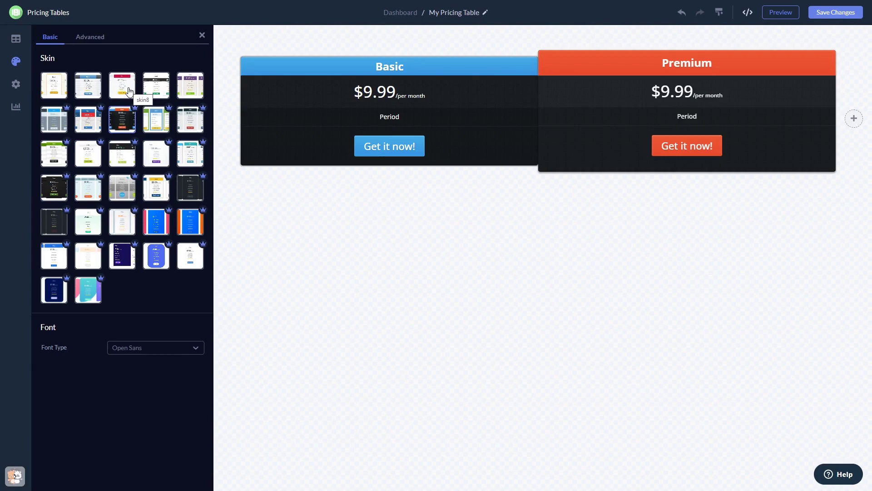
{"action": "left_click", "coordinate": [128, 90]}
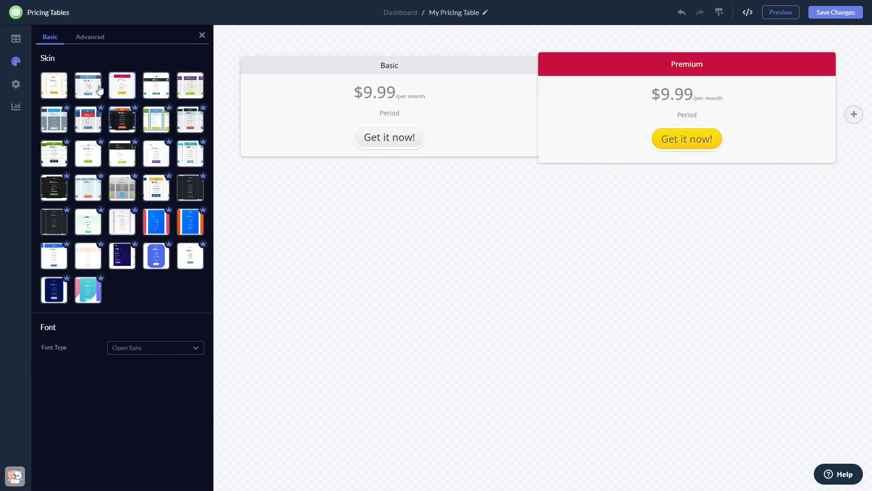
{"action": "left_click", "coordinate": [16, 85]}
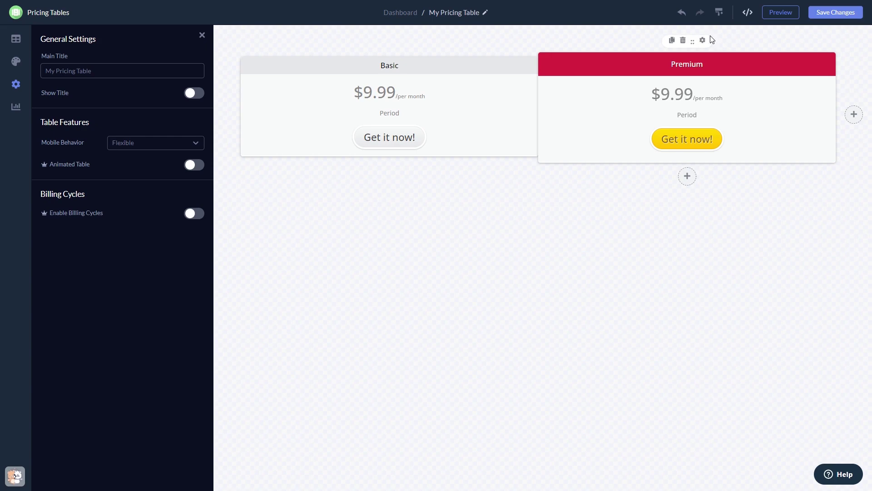
Return to the Widgets dashboard via the Dashboard breadcrumb
{"action": "left_click", "coordinate": [400, 14]}
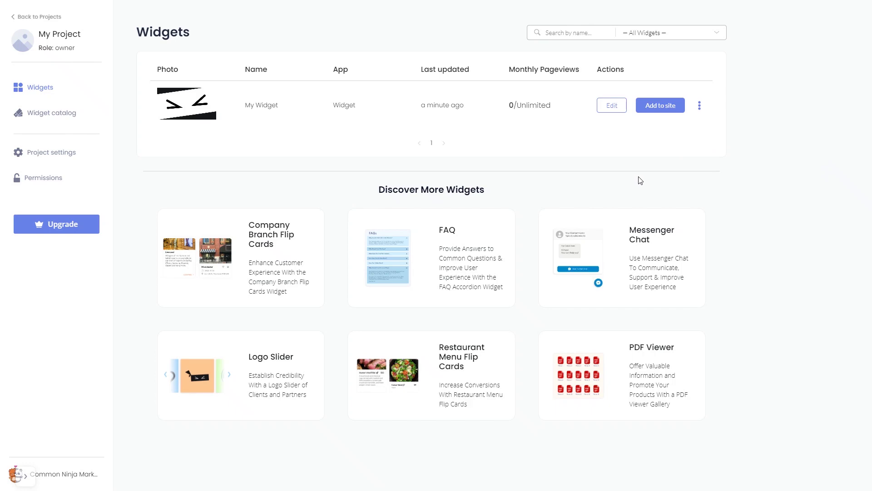
Copy My Widget's installation code from the Add to site dialog
{"action": "left_click", "coordinate": [660, 106]}
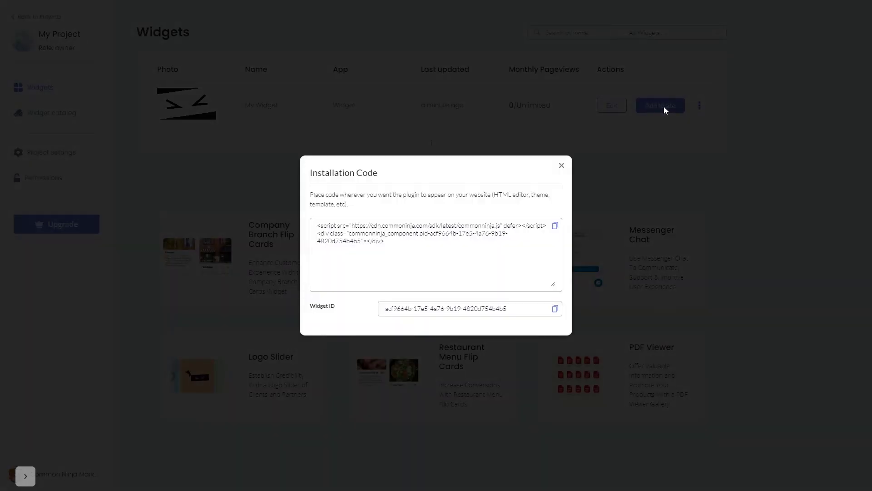
{"action": "left_click", "coordinate": [556, 227]}
{"action": "left_click", "coordinate": [556, 227]}
{"action": "left_click", "coordinate": [562, 166]}
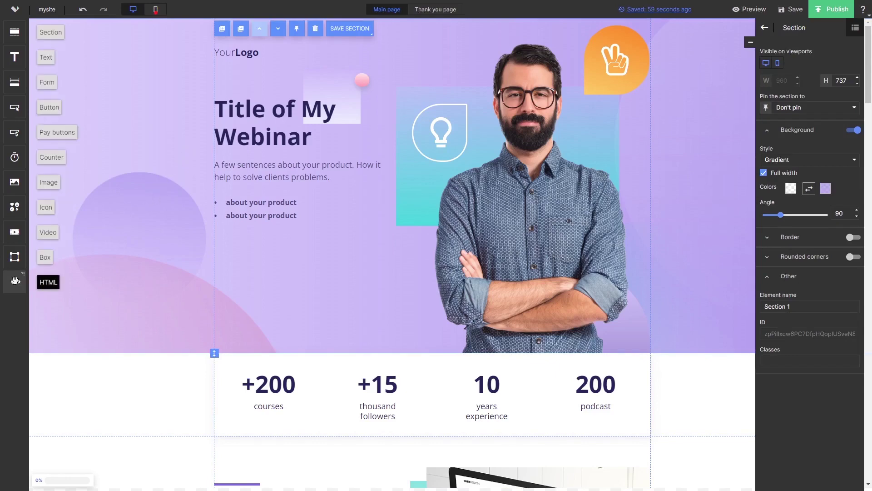
Place an empty custom HTML element on the webinar page's hero section
{"action": "left_click_drag", "start_coordinate": [15, 280], "coordinate": [262, 271]}
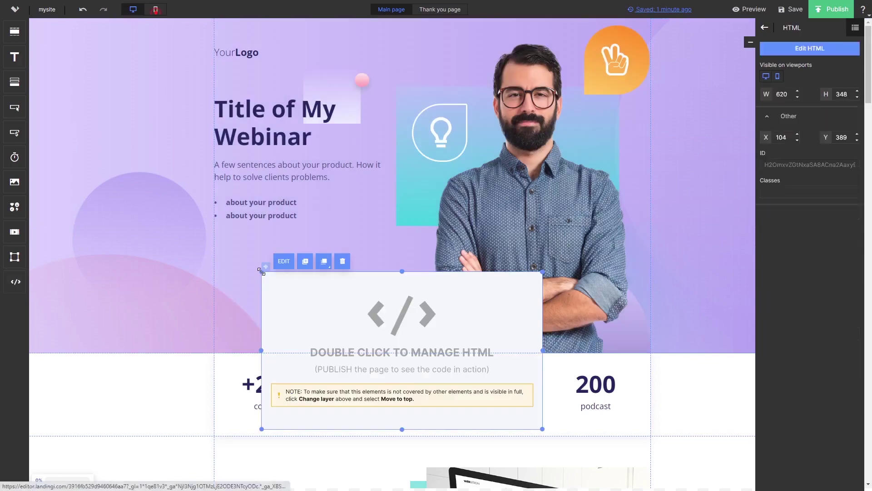
Paste the Common Ninja embed code into the HTML element and save it
{"action": "double_click", "coordinate": [358, 308]}
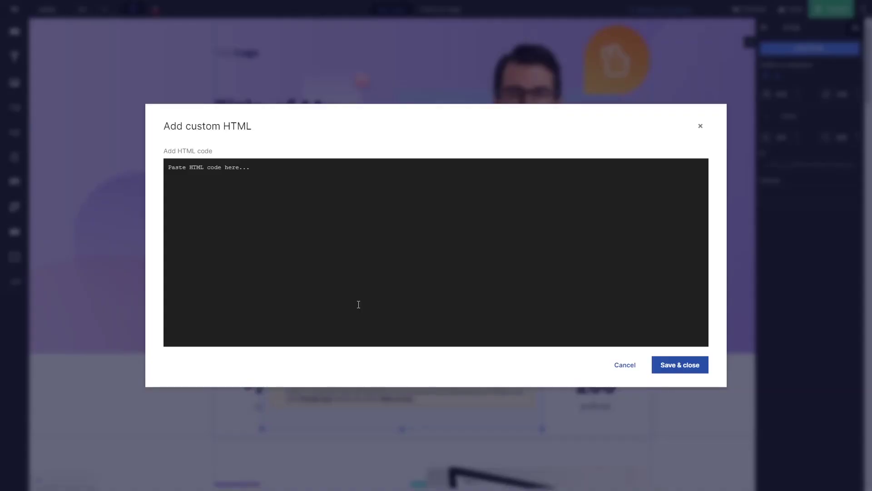
{"action": "key", "text": "ctrl+v"}
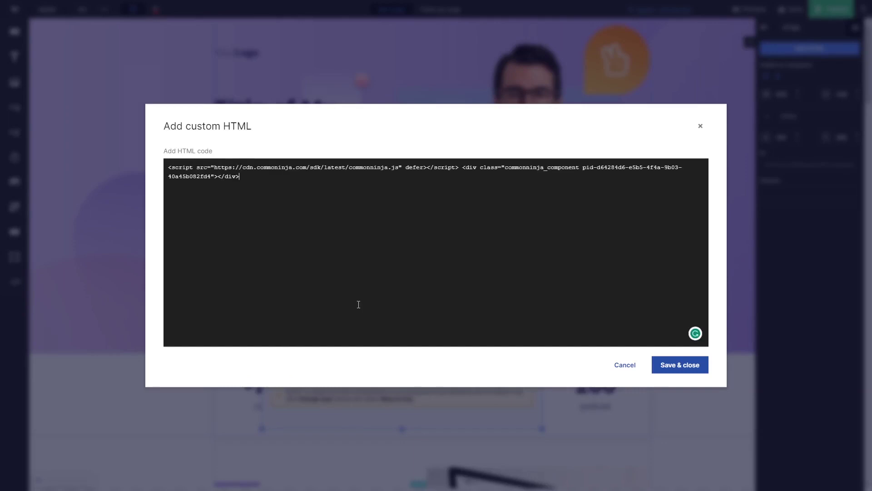
{"action": "left_click", "coordinate": [679, 365]}
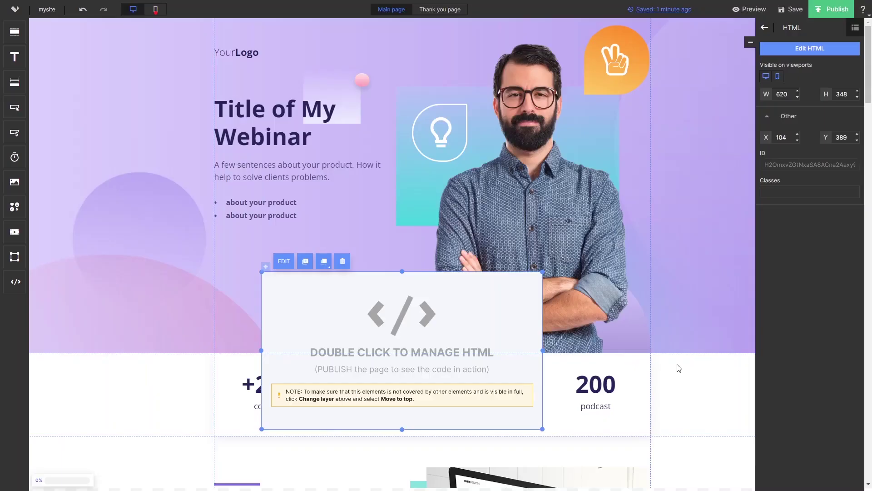